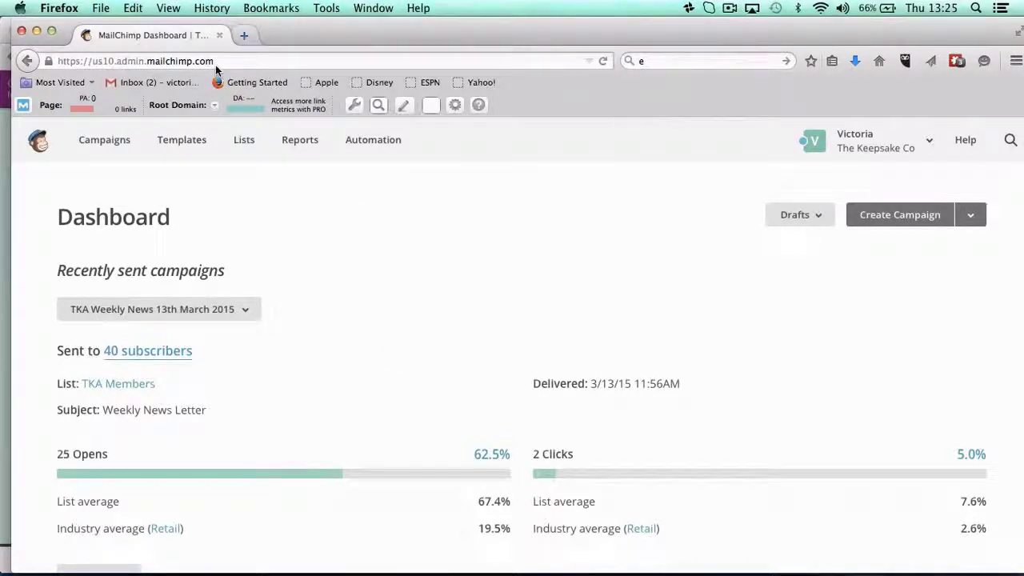
Load mailchimp.com in a new tab, look over the free signup page, then return to the dashboard.
left_click(244, 35)
type("www.mail")
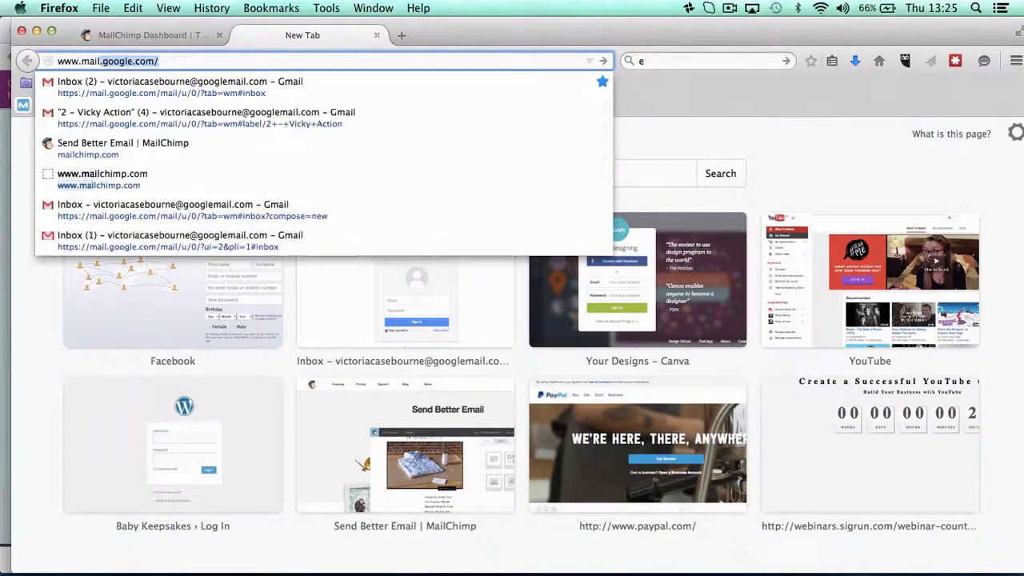
type("ch")
key("Return")
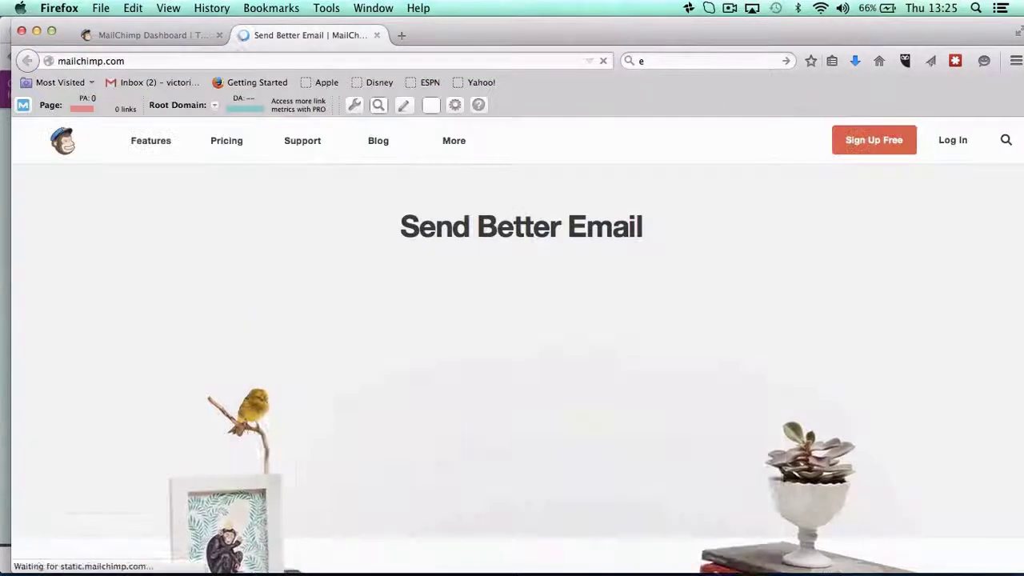
left_click(881, 142)
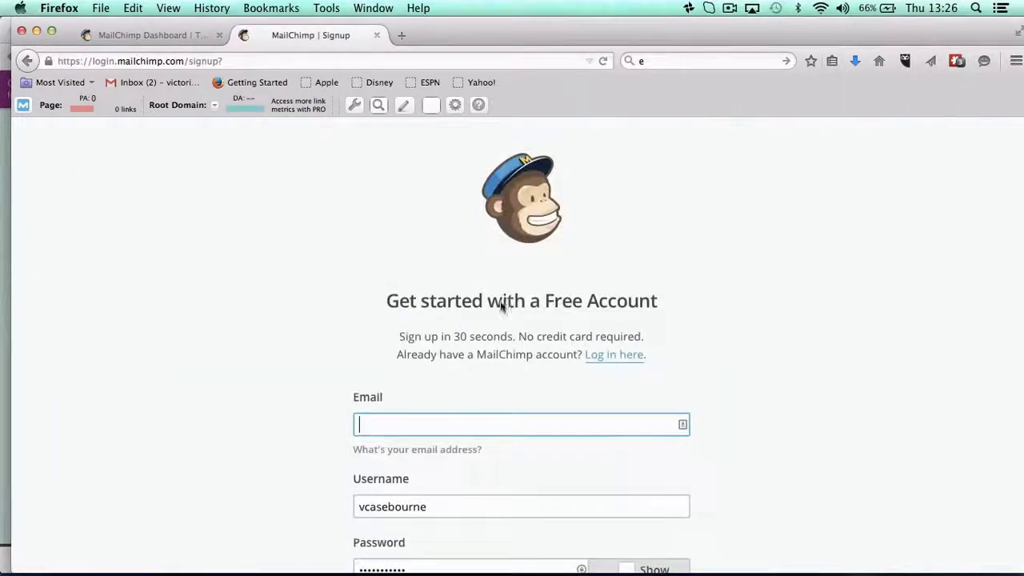
scroll(320, 413, "down", 5)
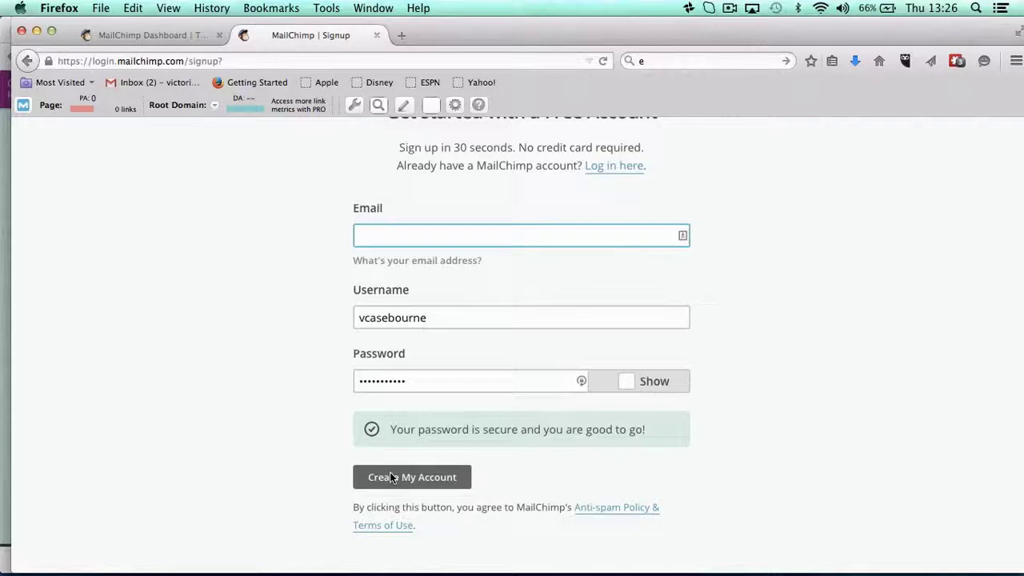
left_click(377, 36)
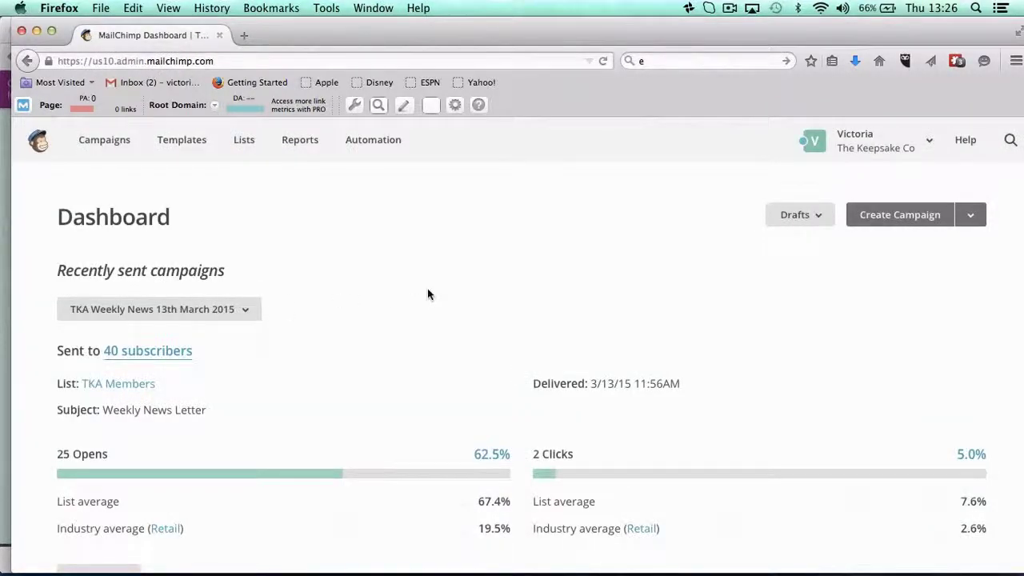
Delete the 'demo' list from the Lists overview, confirming with DELETE.
scroll(425, 288, "down", 2)
scroll(404, 313, "up", 2)
left_click(243, 140)
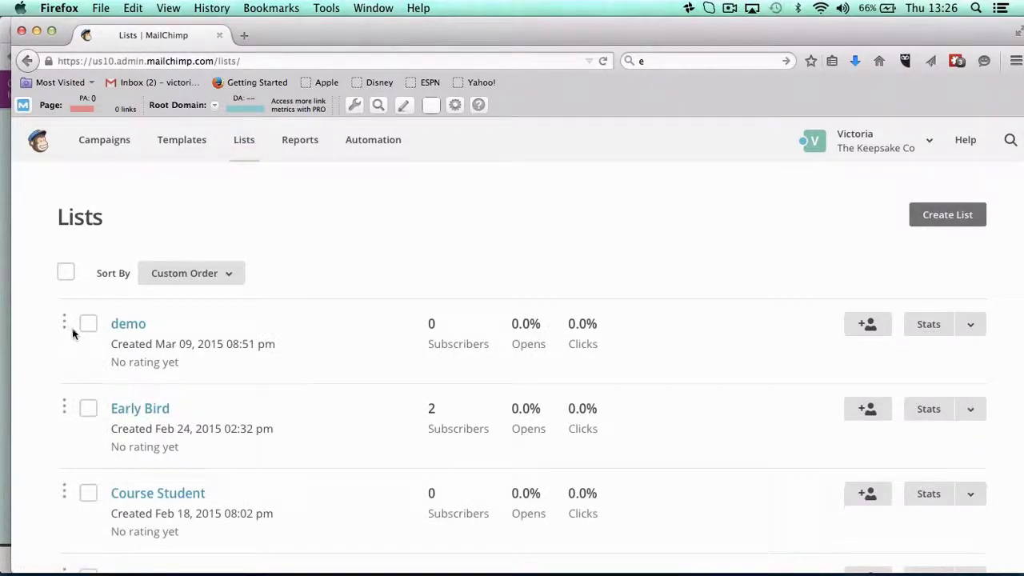
left_click(88, 323)
left_click(296, 272)
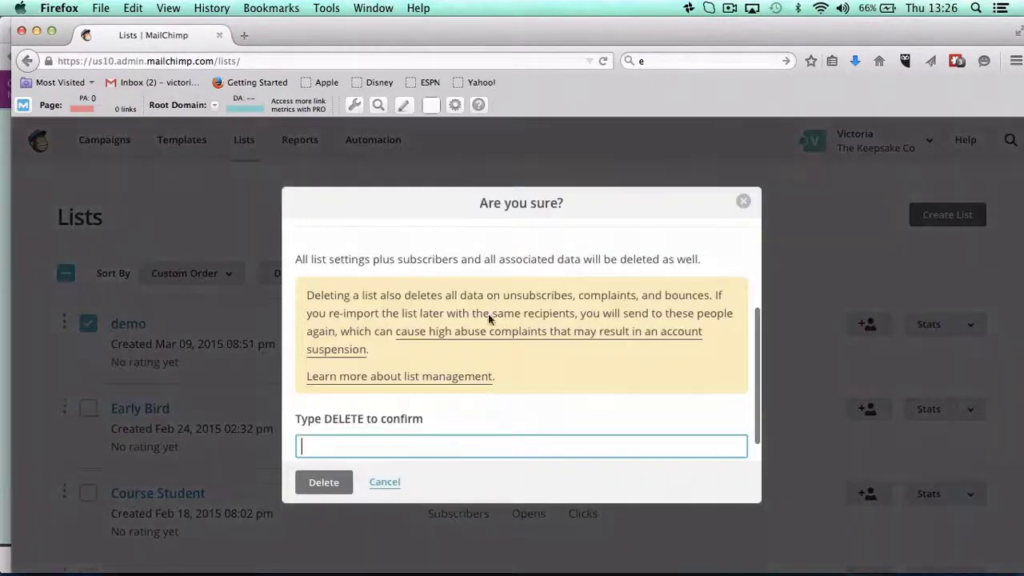
type("DELETE")
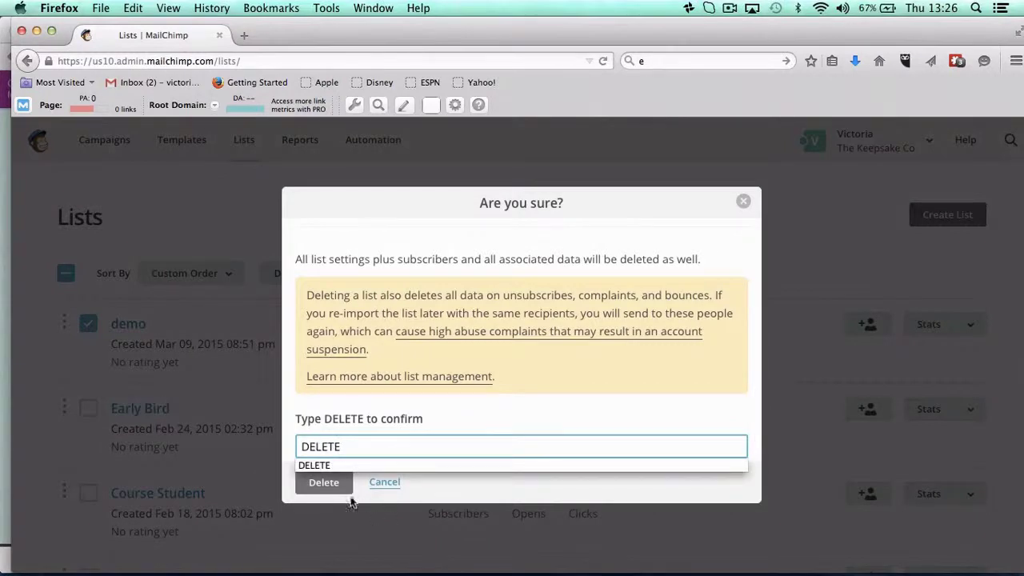
left_click(323, 483)
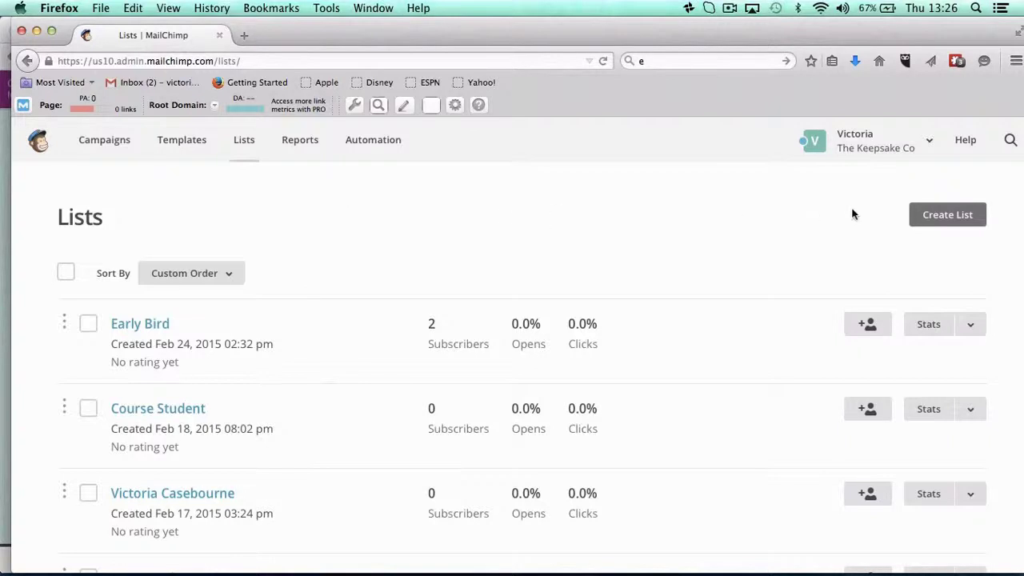
Start a brand-new list rather than groups and put the cursor in the empty List name field.
left_click(948, 214)
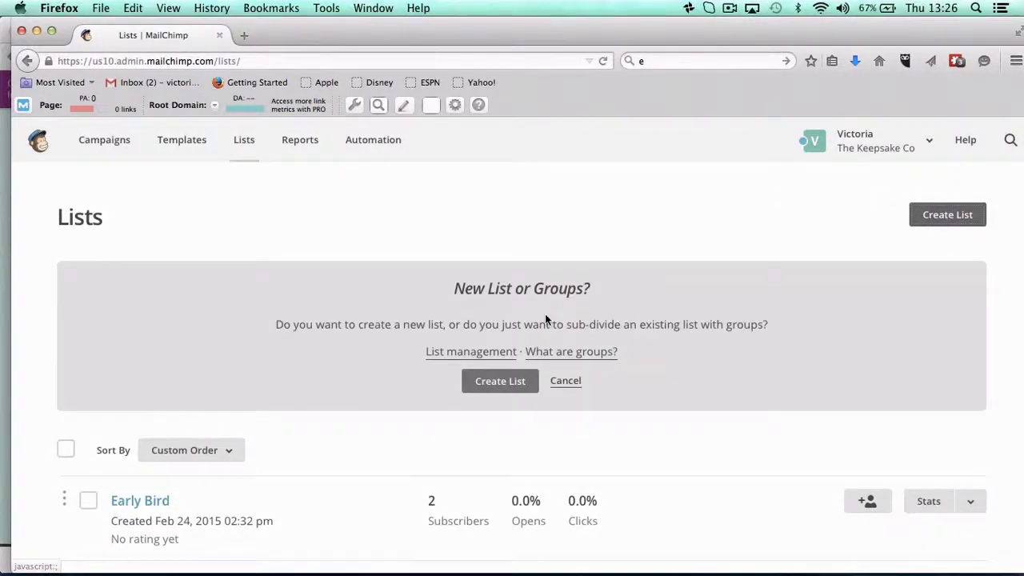
left_click(499, 381)
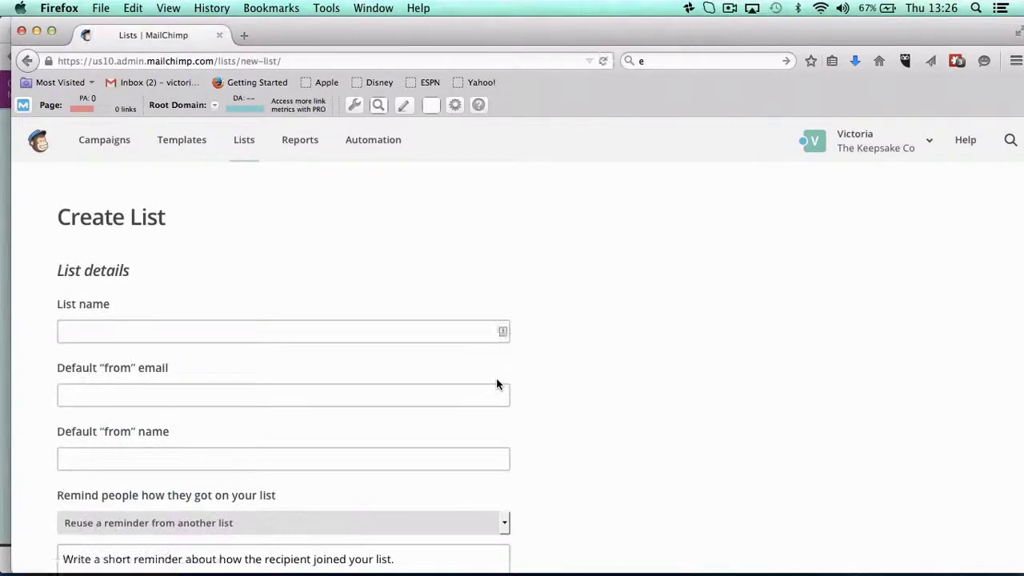
scroll(166, 372, "down", 2)
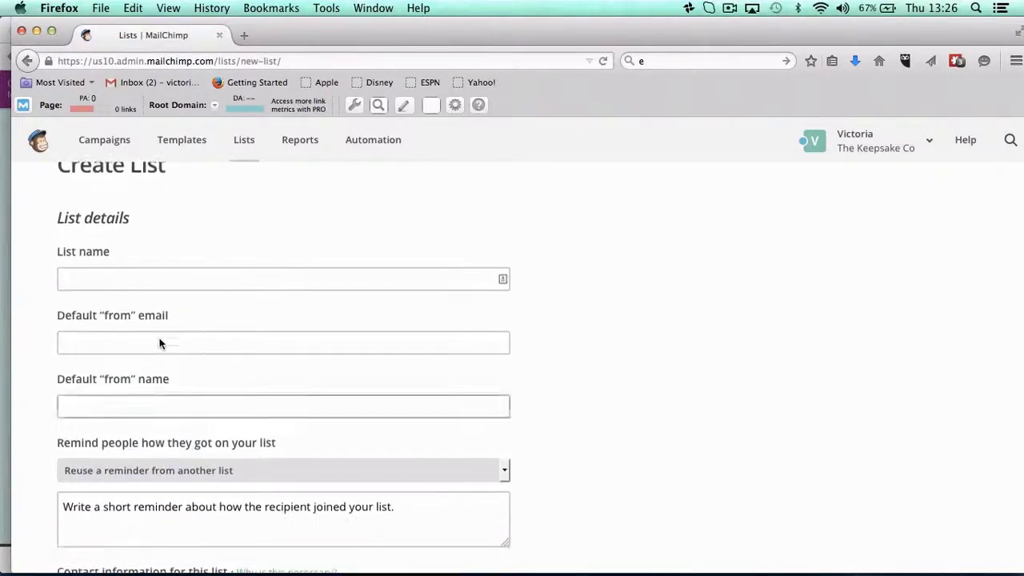
left_click(162, 280)
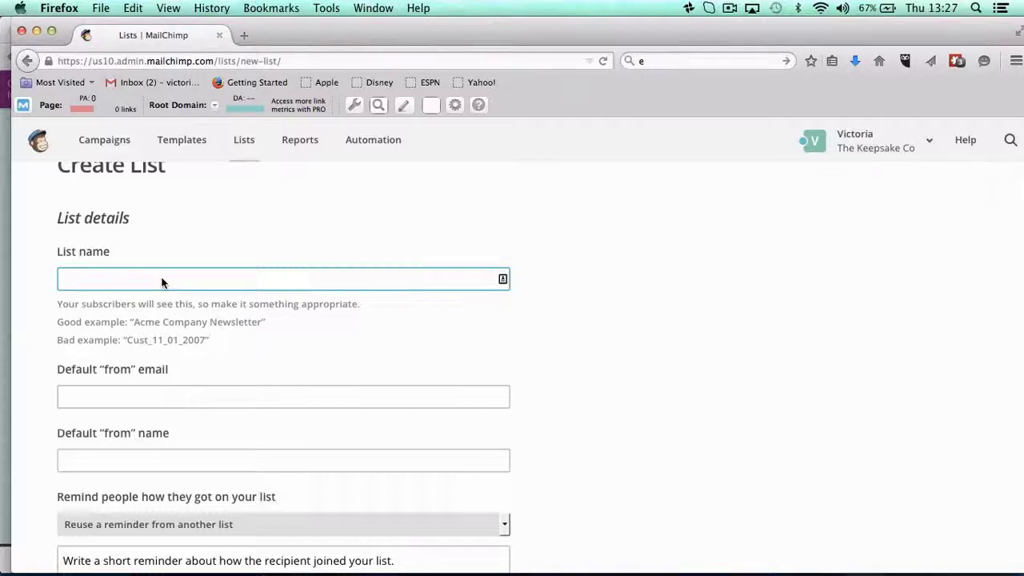
Enter 'Demo' as the list name, dismissing the autocomplete suggestions.
left_click(128, 282)
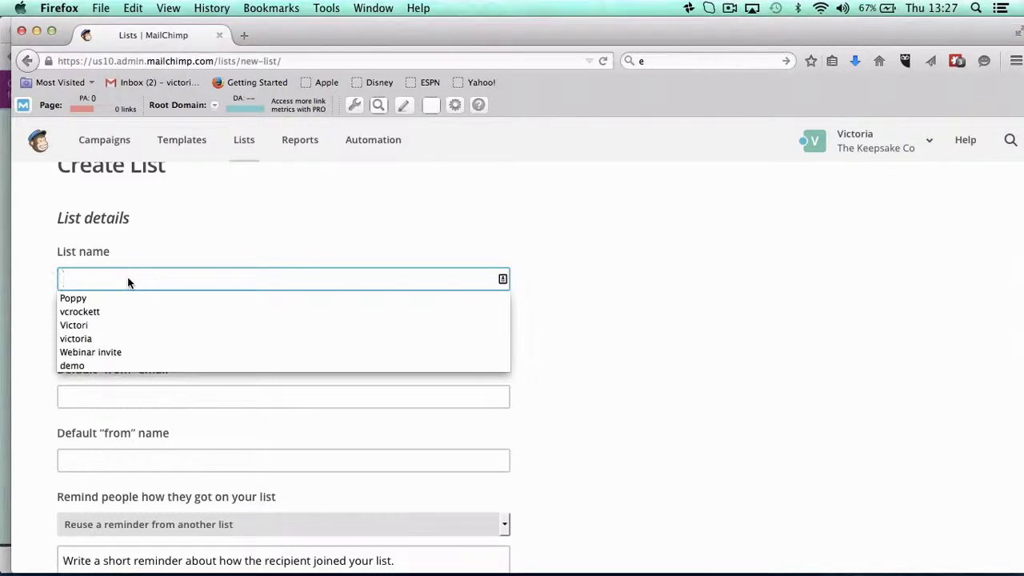
type("Demo")
key("Escape")
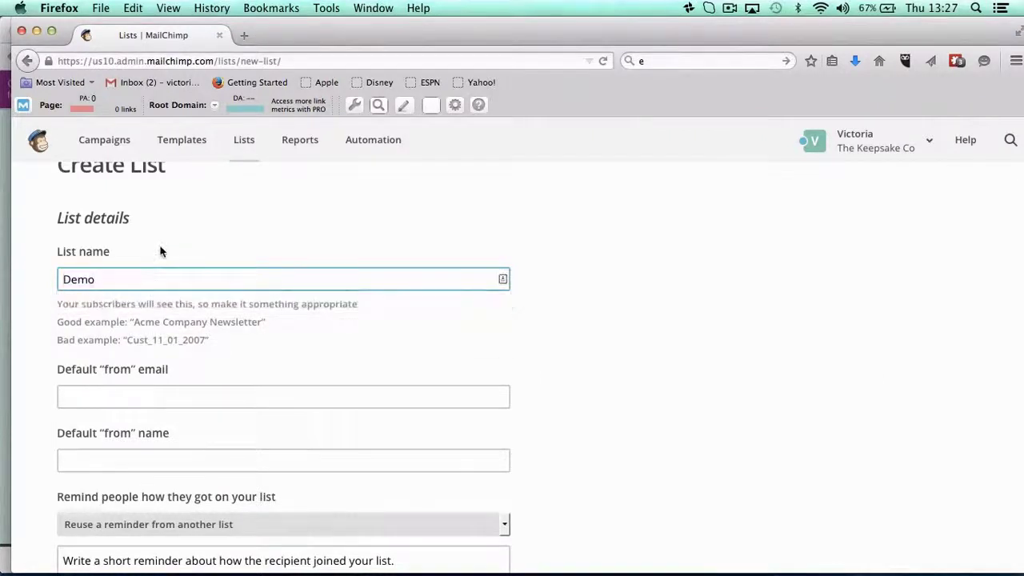
key("super+a")
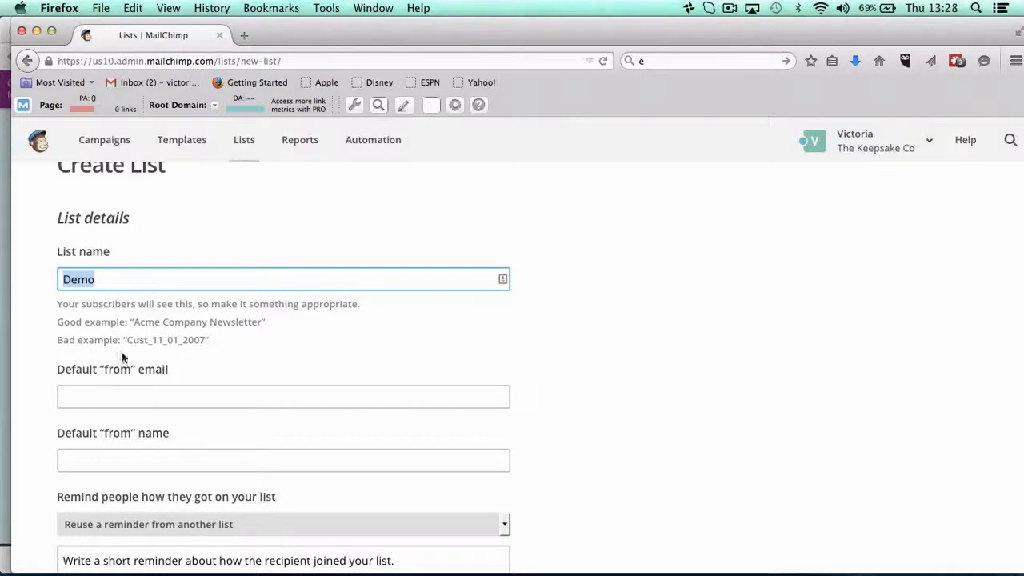
Fill Default from email with the sender's company e-mail address.
left_click(102, 398)
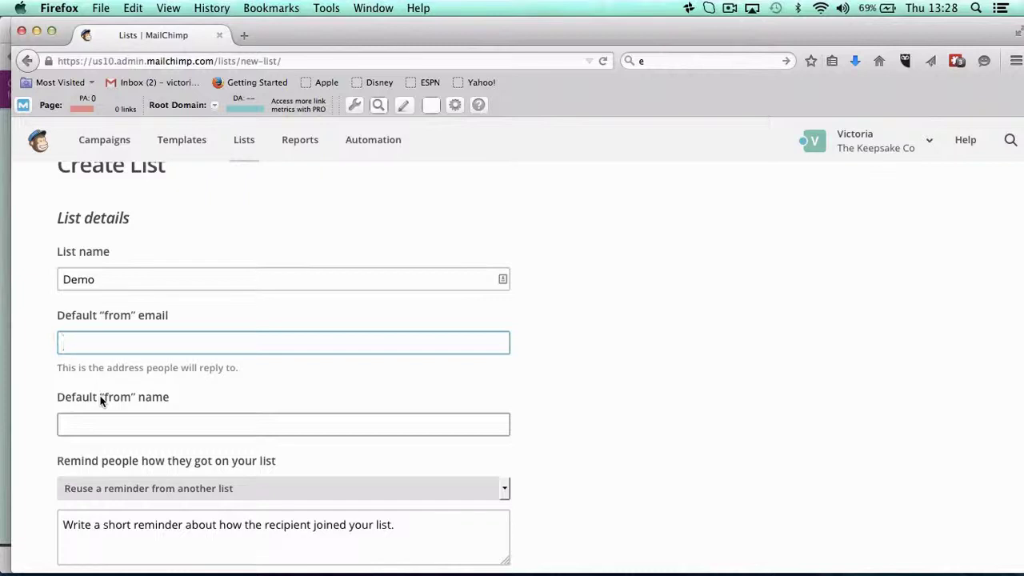
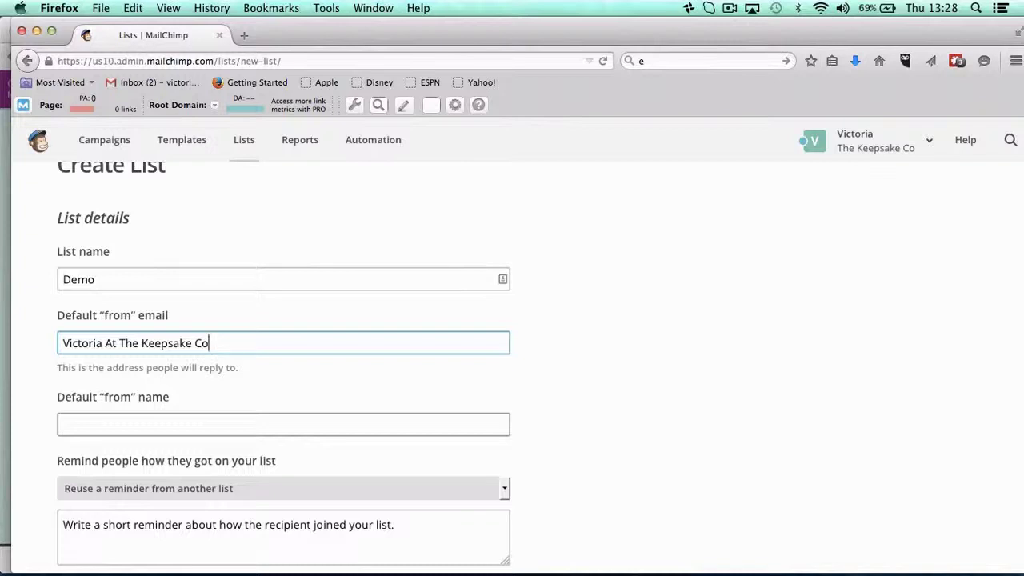
left_click_drag(211, 343, 103, 344)
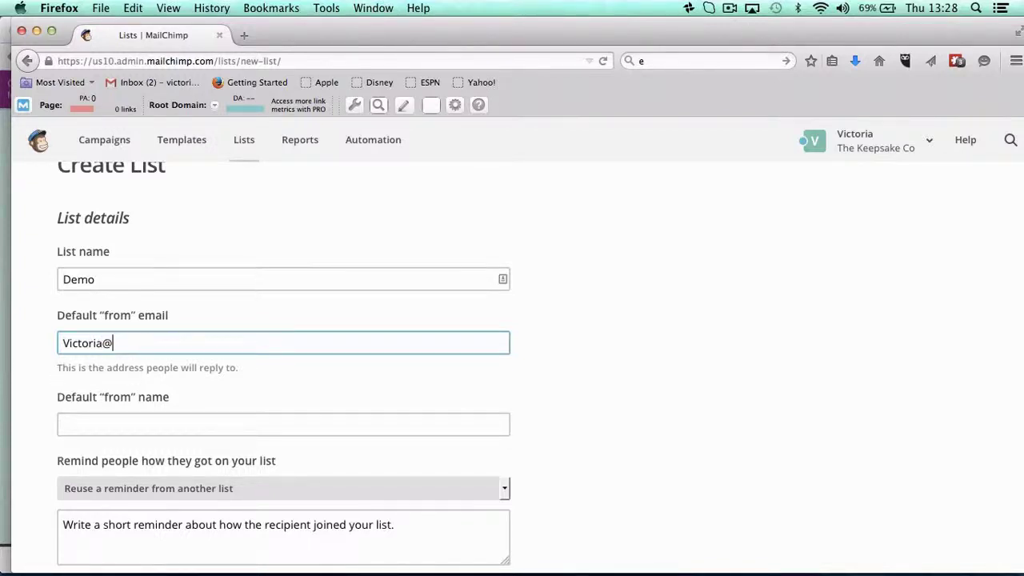
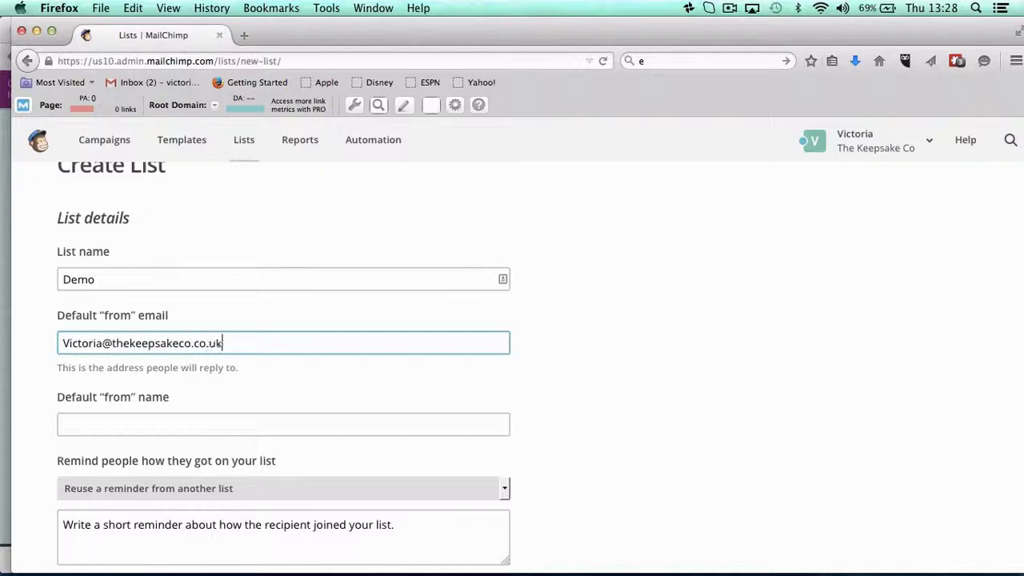
Fill Default from name with the sender's full name.
key("Tab")
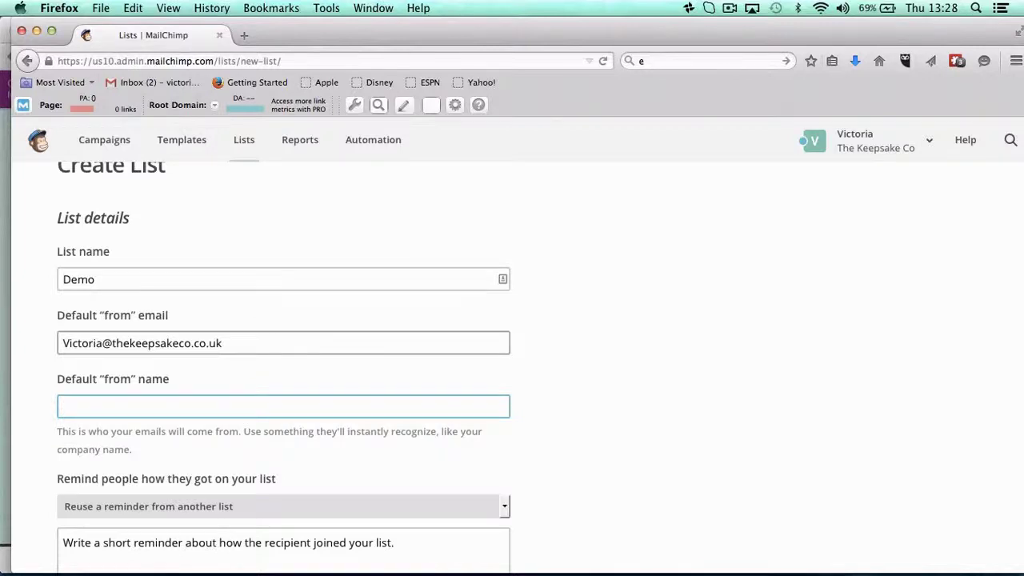
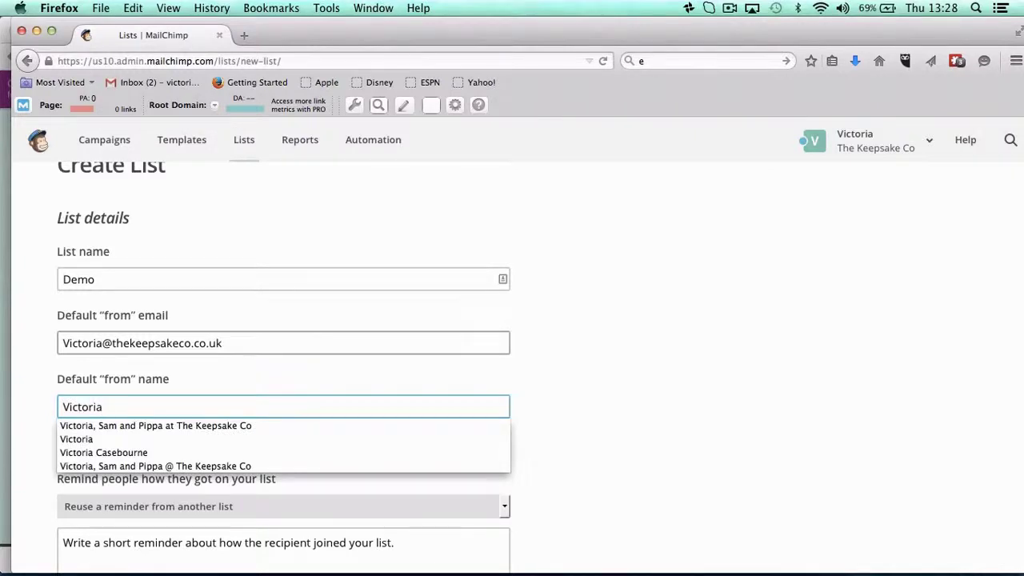
scroll(284, 368, "down", 1)
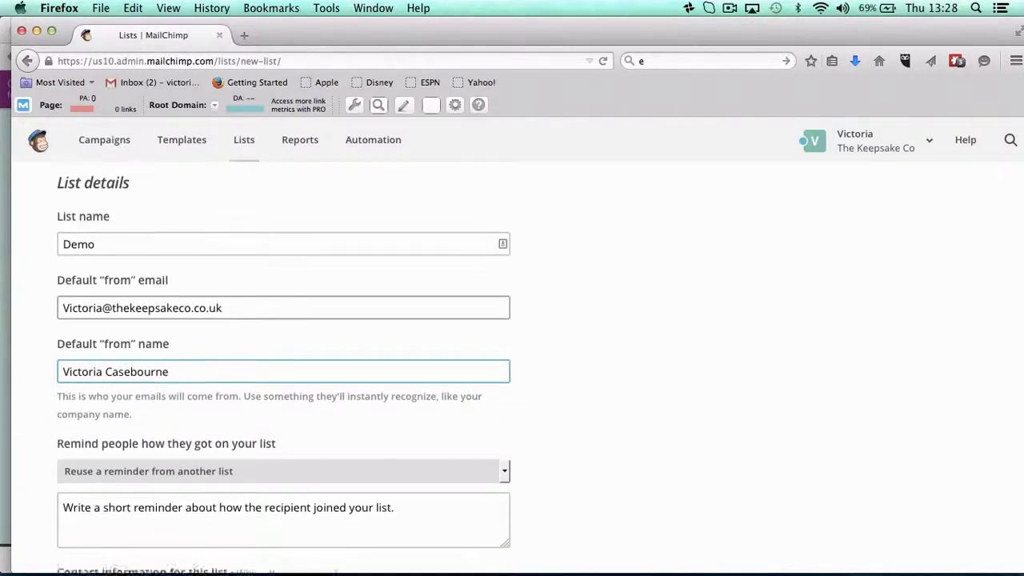
Enter 'You are receiving this email because you purchased ...' as the list's reminder text.
scroll(92, 270, "down", 4)
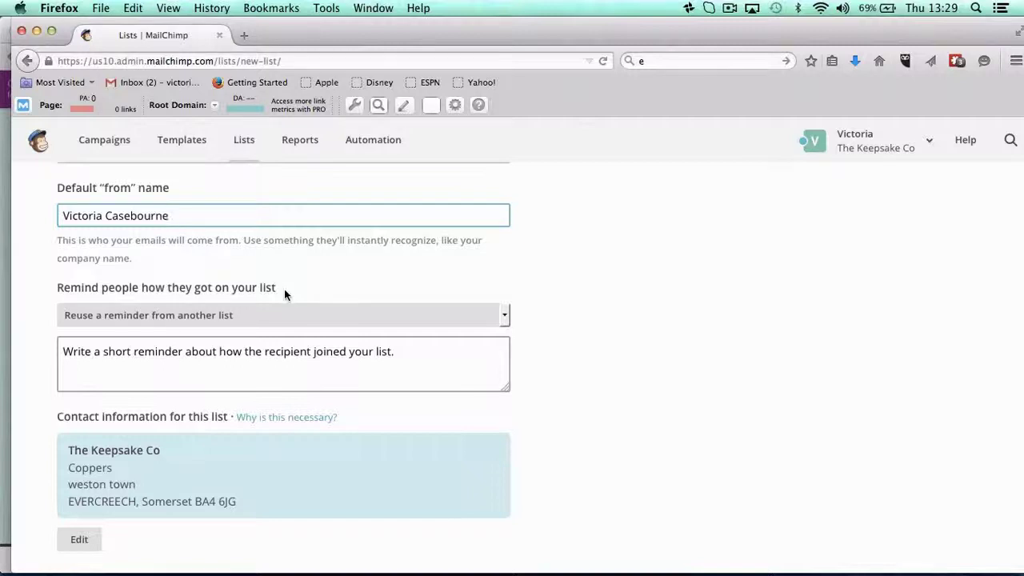
left_click(246, 352)
scroll(244, 356, "up", 2)
scroll(244, 353, "down", 1)
type("You ")
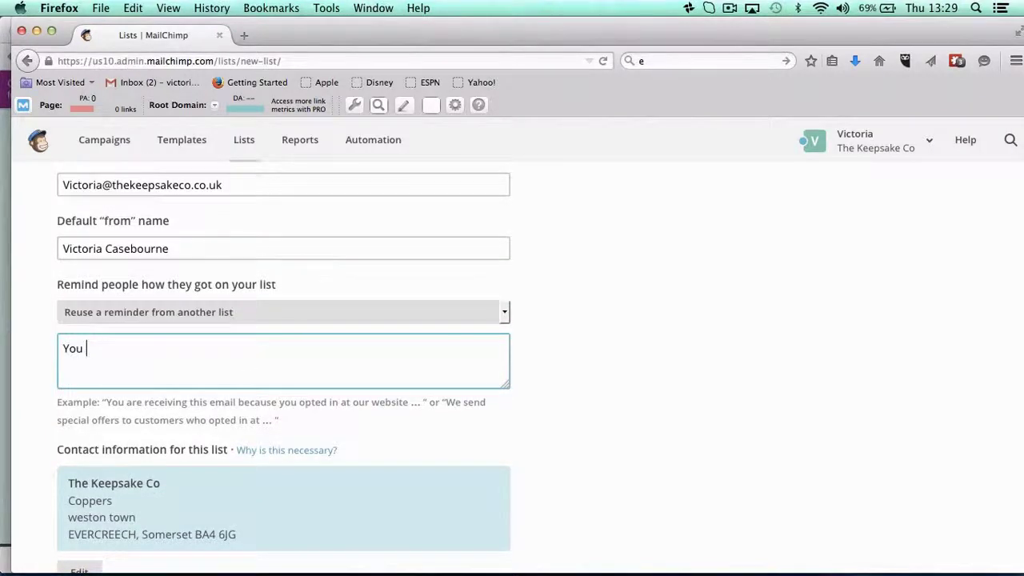
type("are receiving thi")
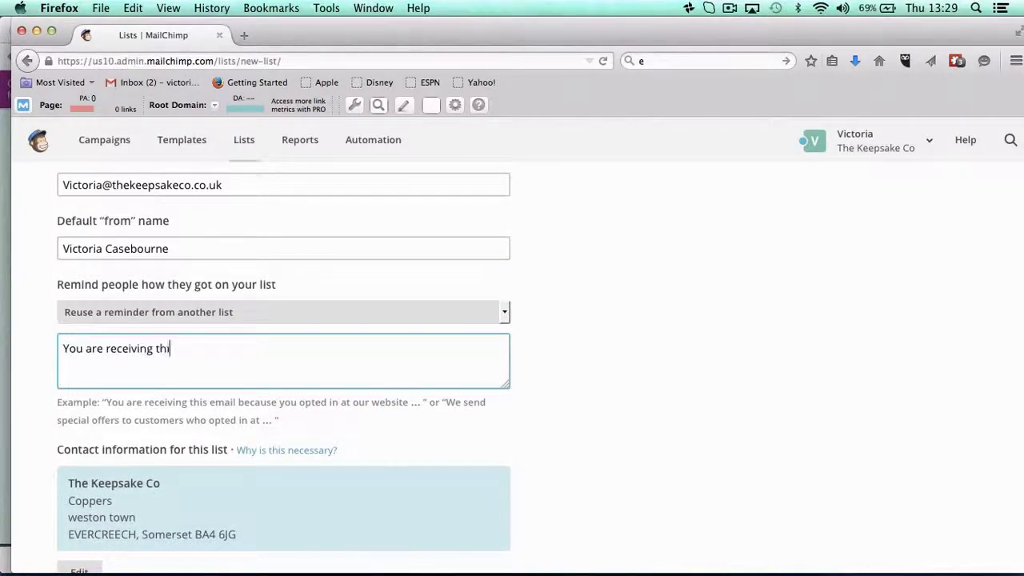
type("s email because ")
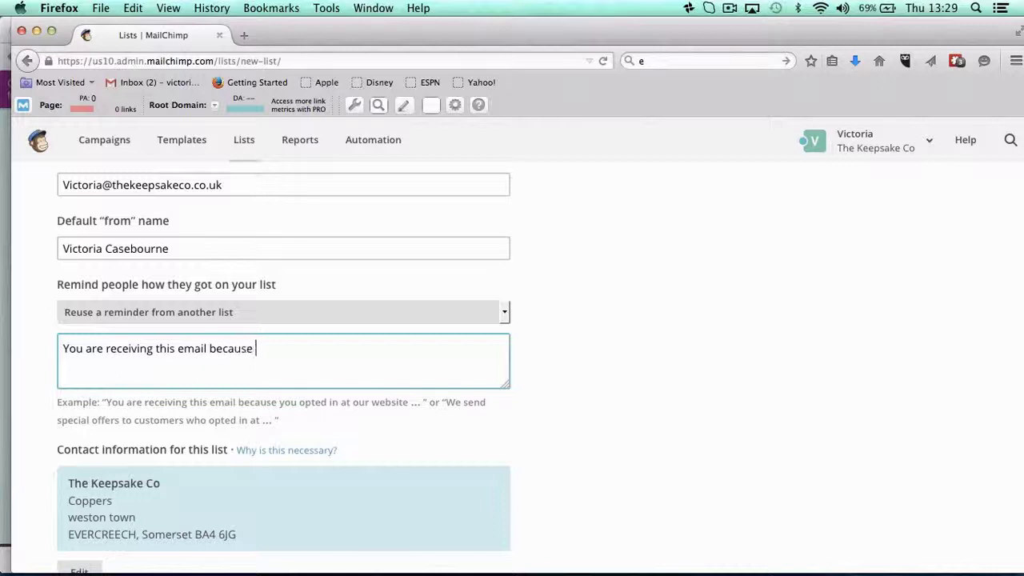
type("you purchased ")
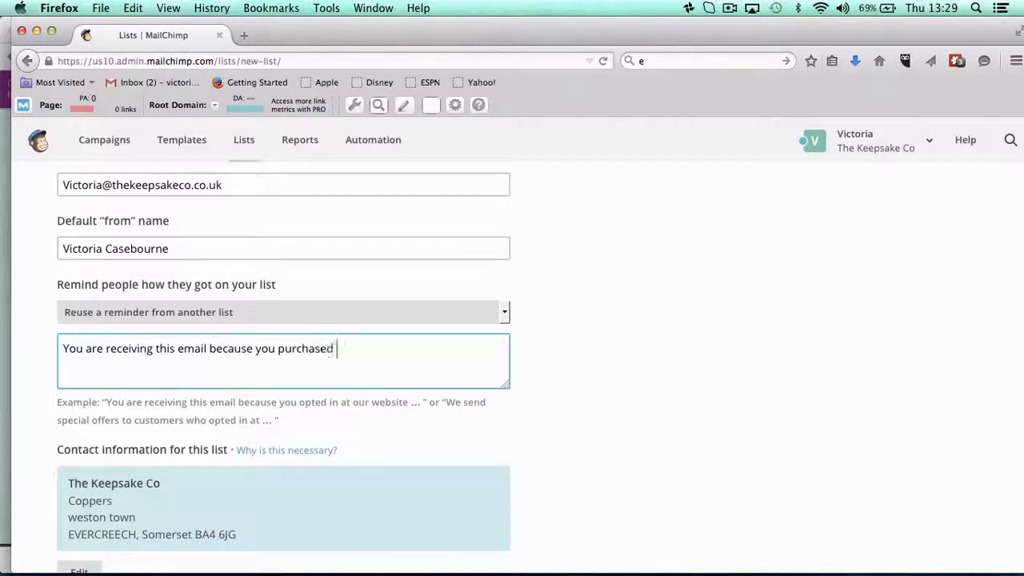
type("...")
scroll(284, 368, "down", 1)
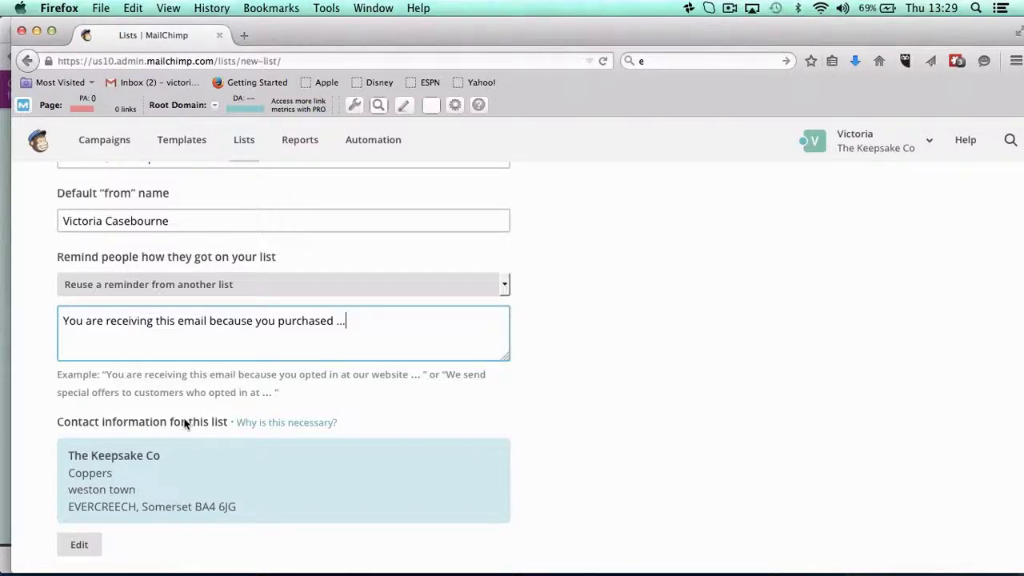
scroll(184, 424, "down", 2)
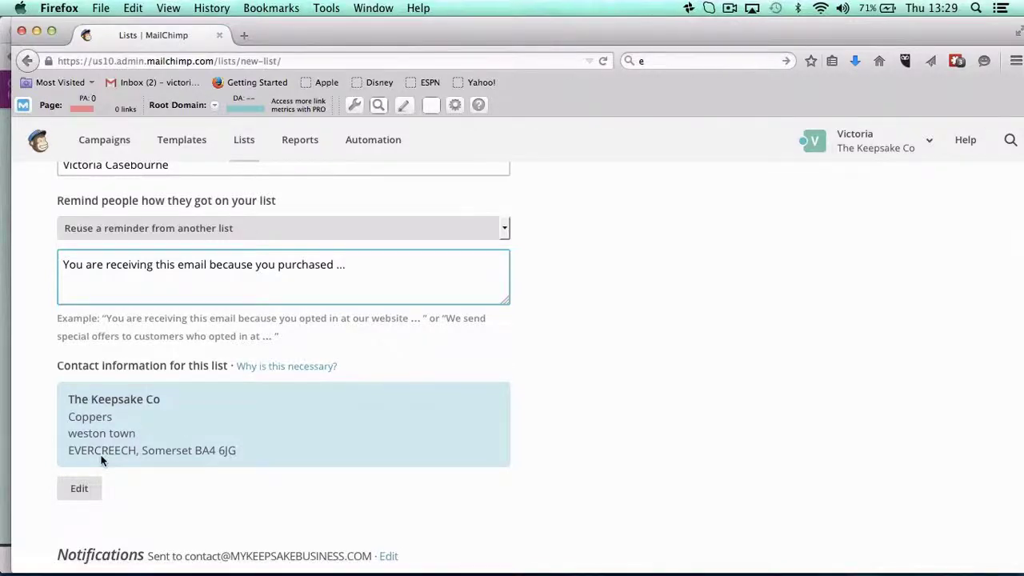
scroll(101, 460, "down", 5)
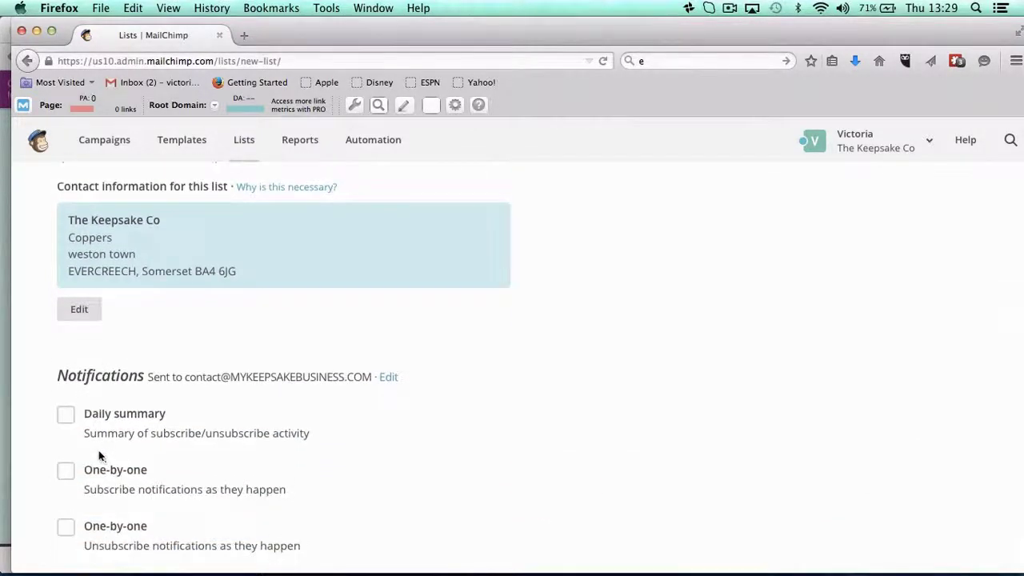
scroll(76, 420, "down", 3)
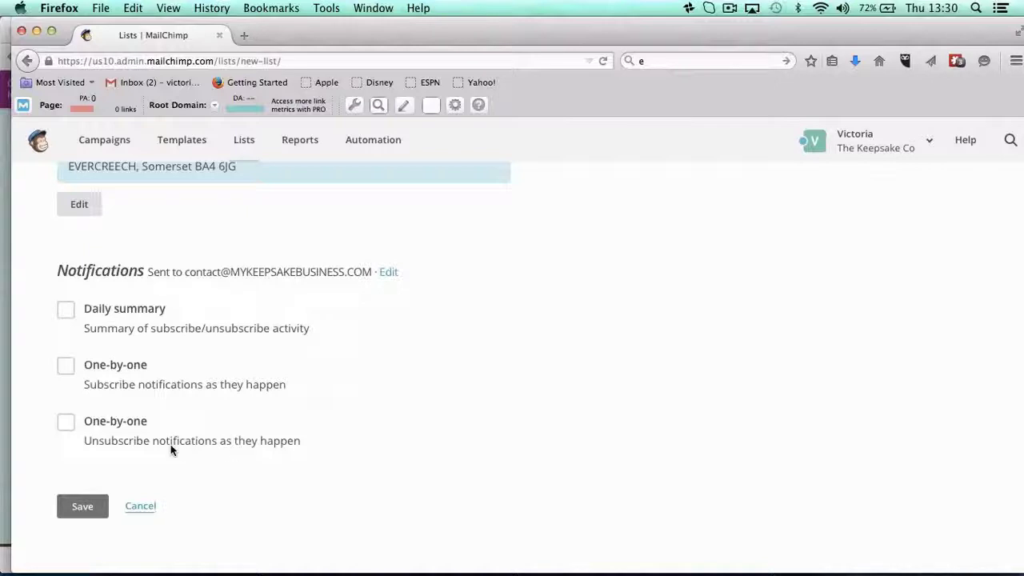
Save the Create List form to create the Demo list and view its empty subscribers page.
left_click(80, 508)
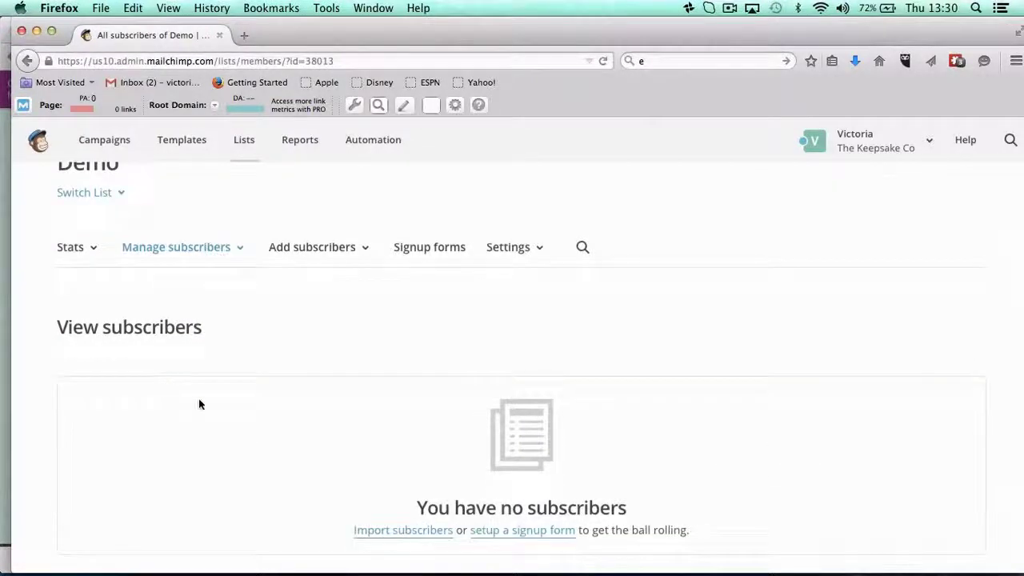
scroll(403, 387, "up", 3)
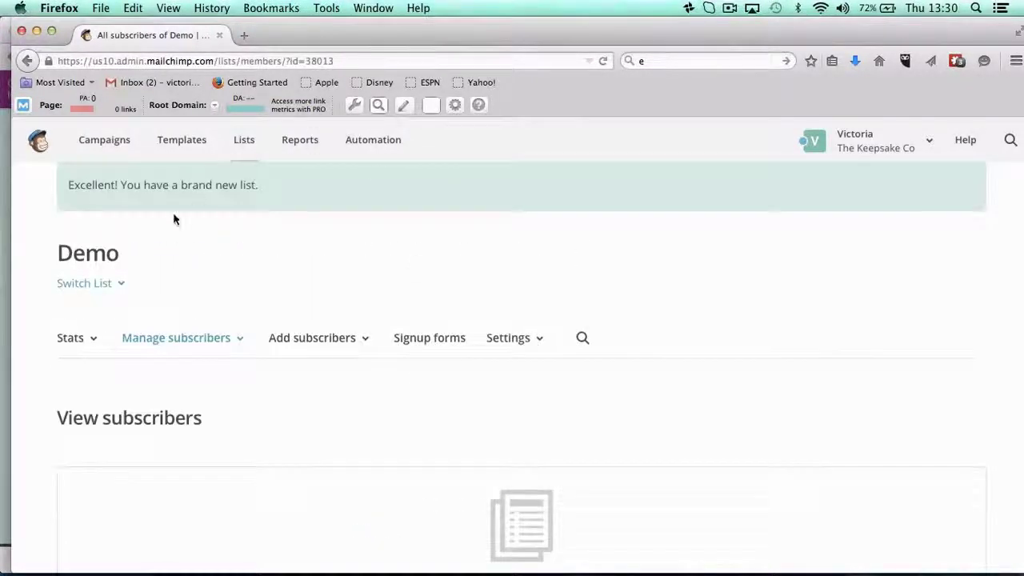